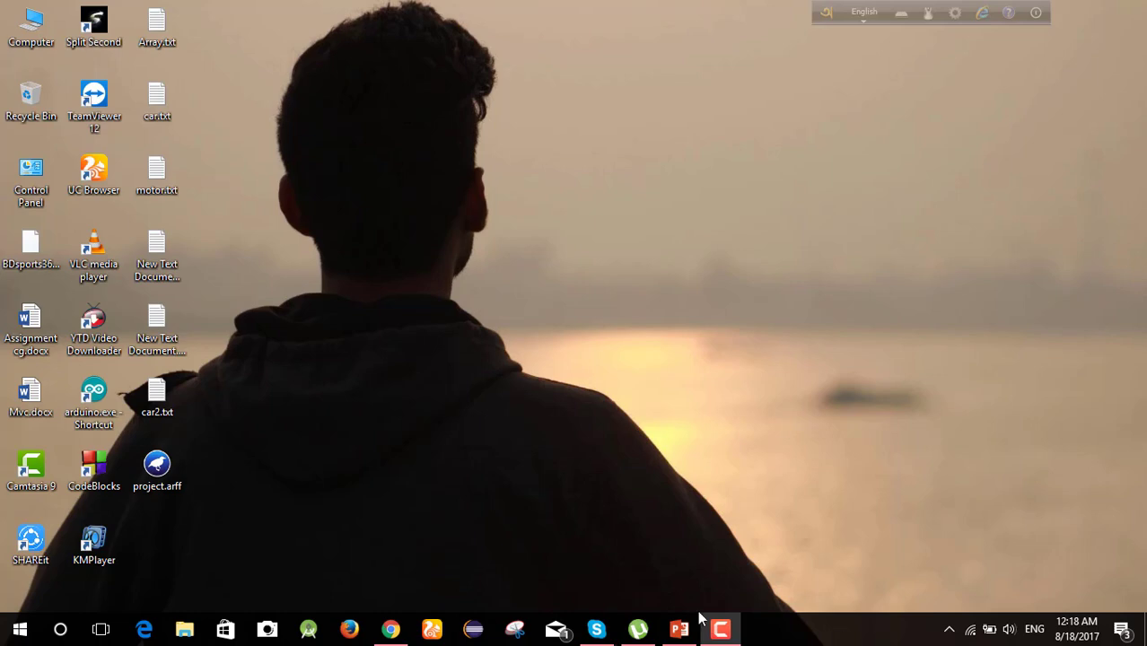
# In Chrome, search the web for "google forms", go to Google Forms and start a form from the Contact Information template
pyautogui.click(382, 632)
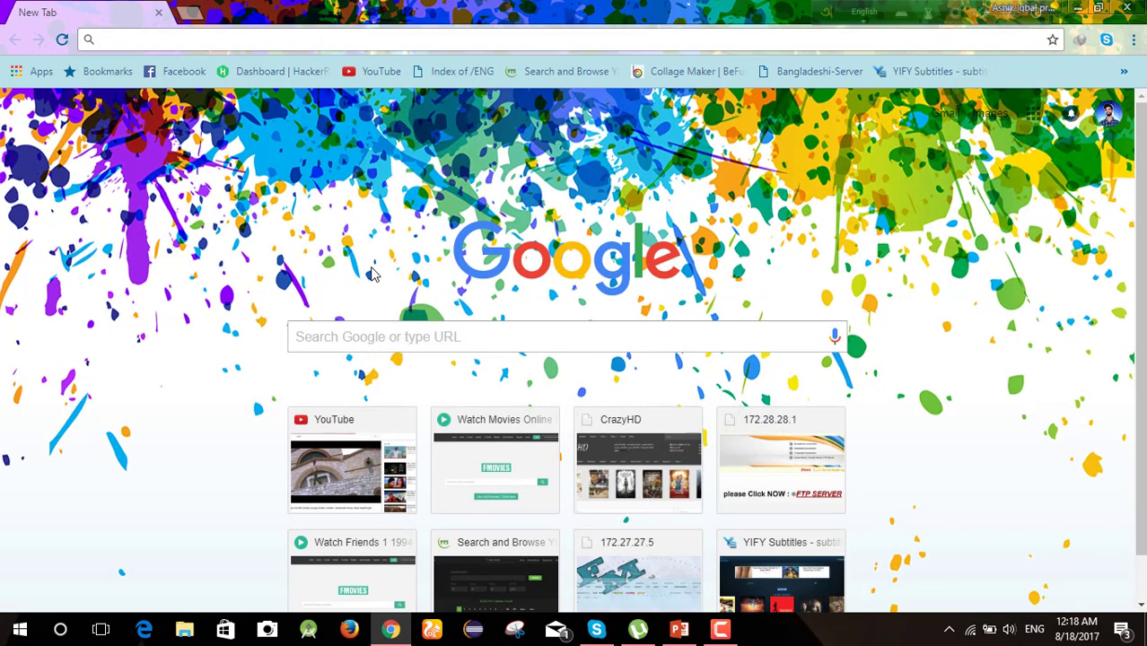
pyautogui.write('google form')
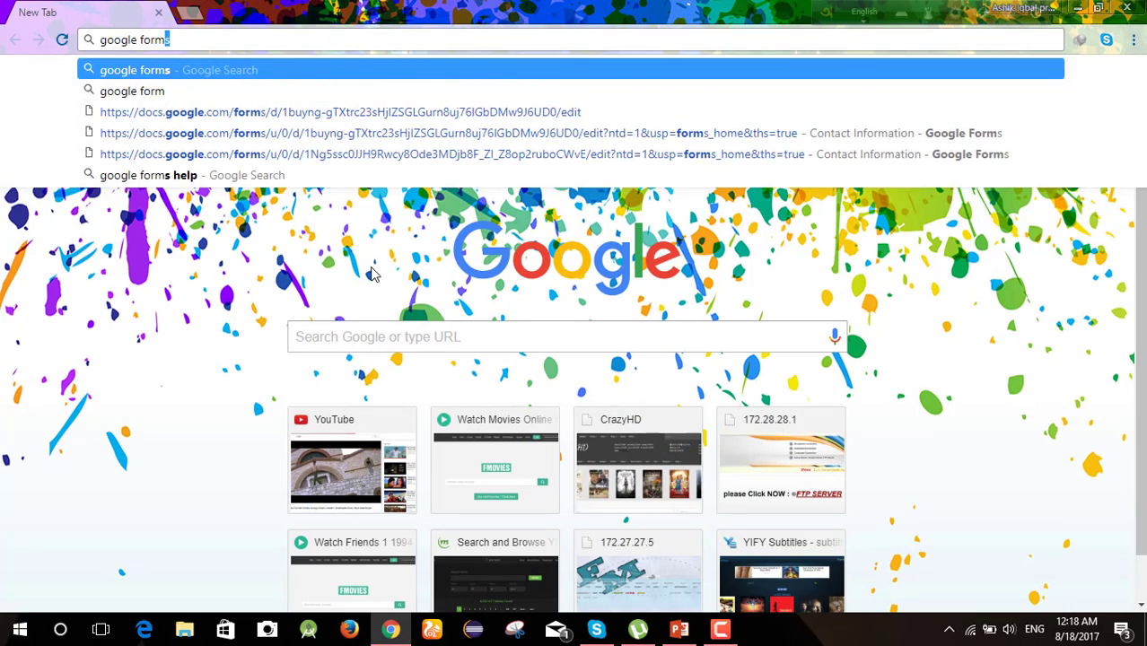
pyautogui.press('Return')
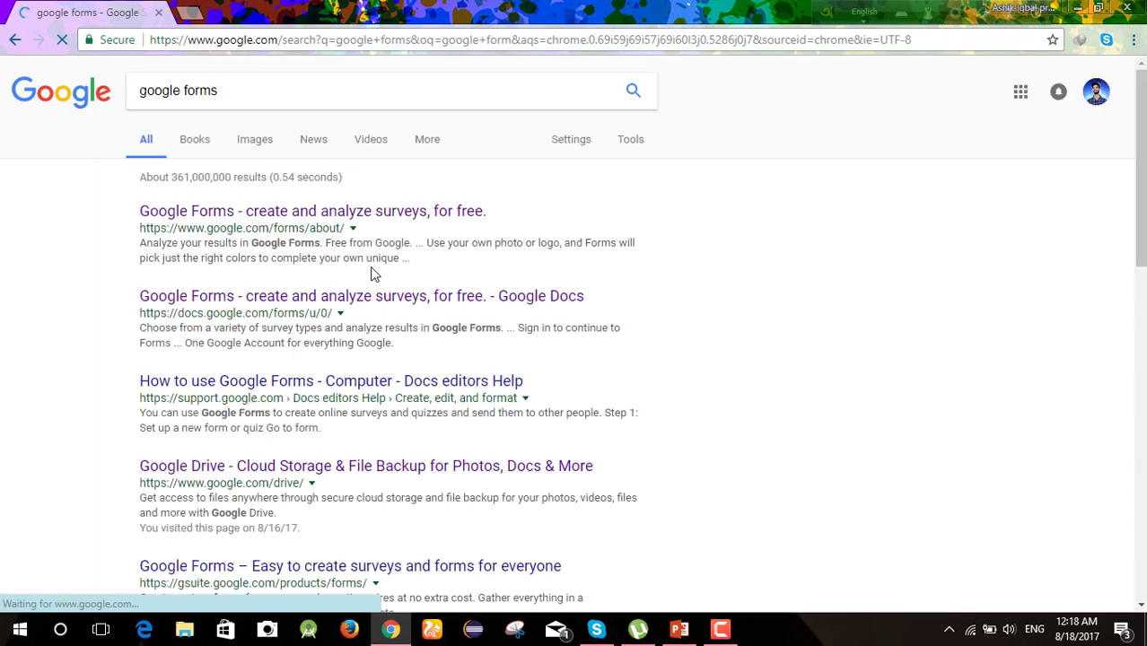
pyautogui.click(319, 211)
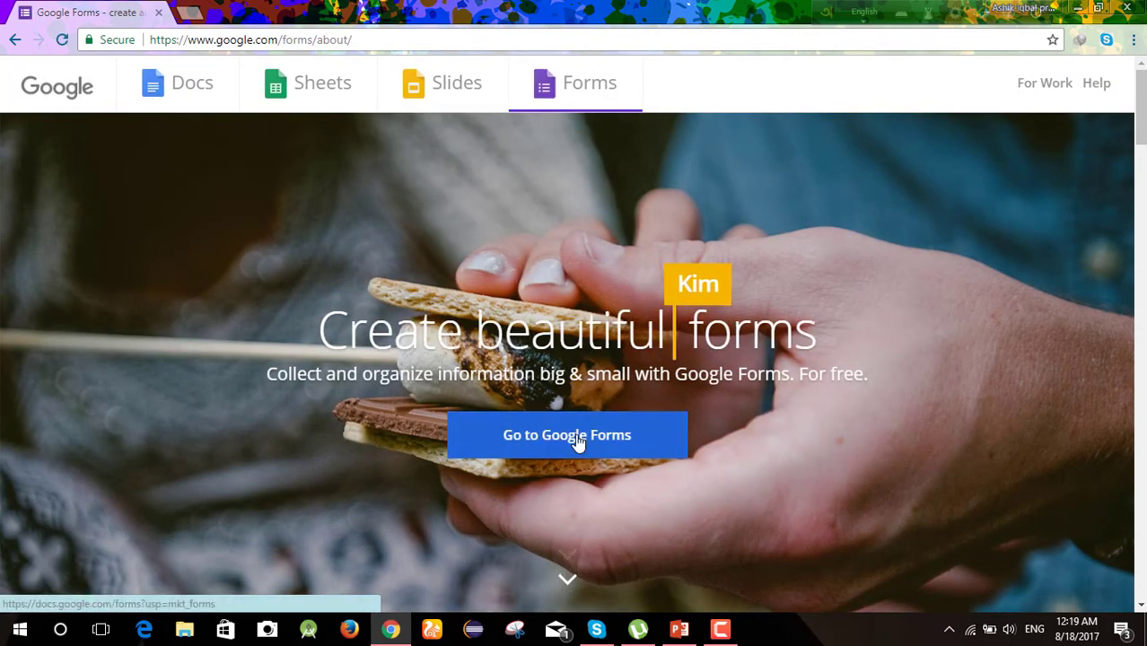
pyautogui.click(577, 437)
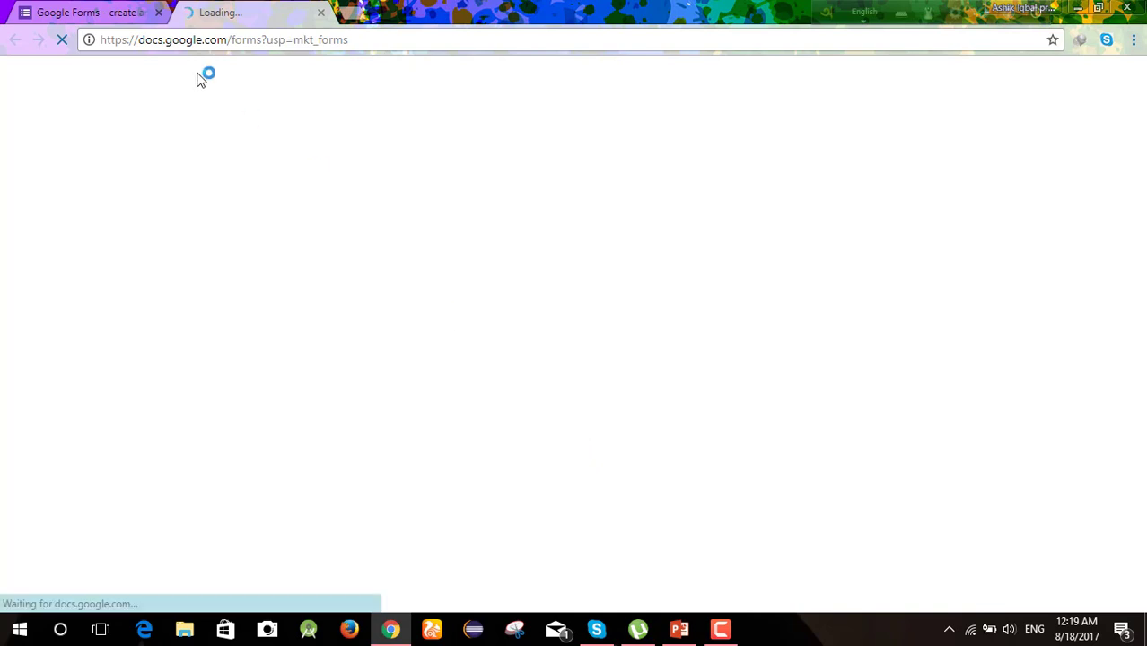
pyautogui.click(158, 12)
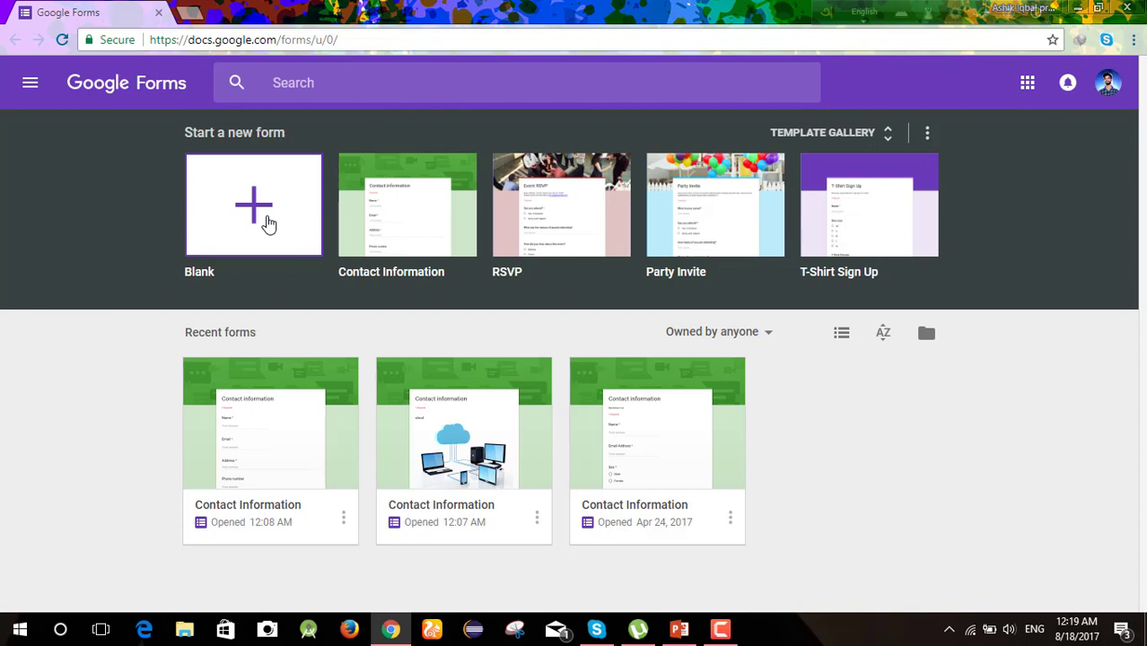
pyautogui.click(415, 213)
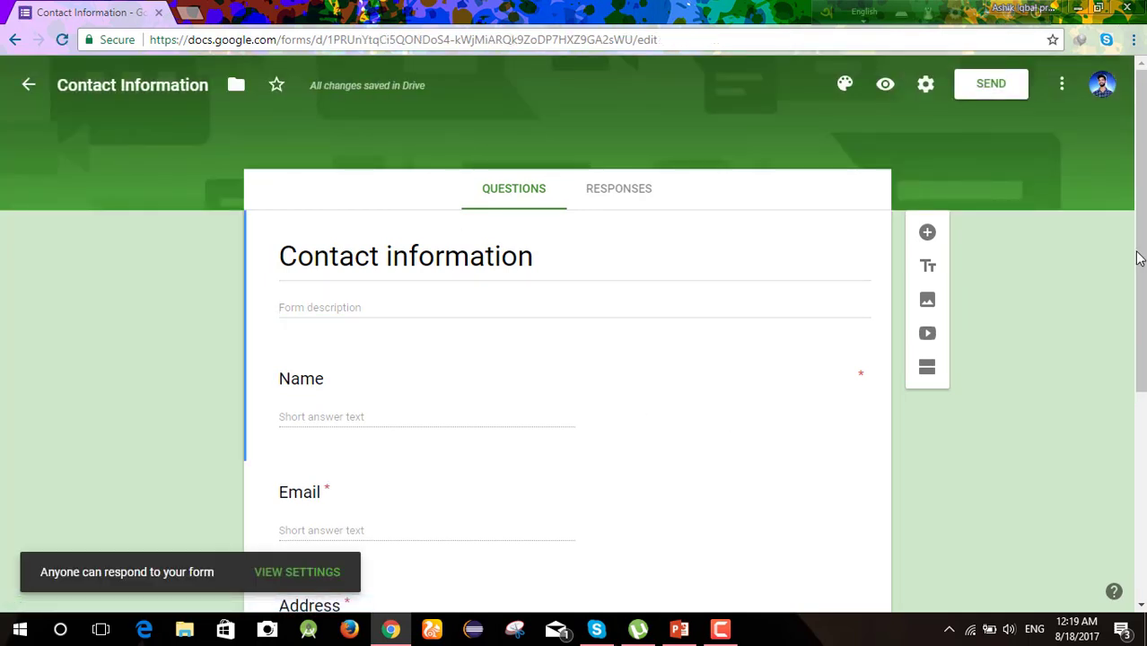
# Add a question titled "permanent address" to the form, with the Short answer type and marked as required
pyautogui.moveTo(1138, 258); pyautogui.dragTo(1143, 299)
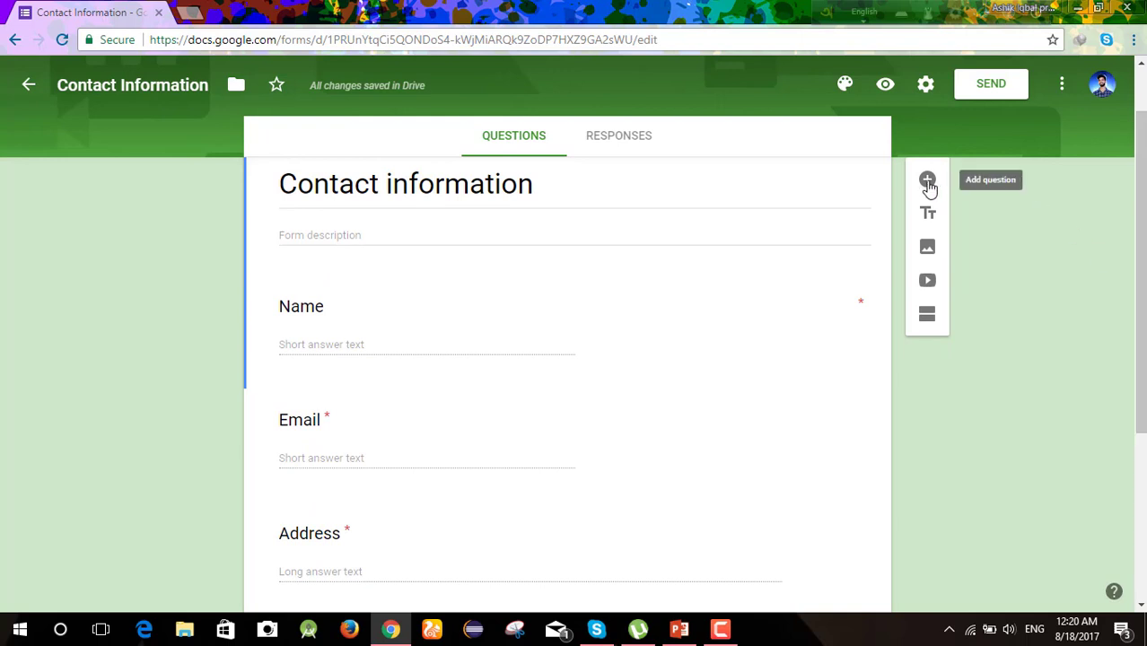
pyautogui.click(927, 183)
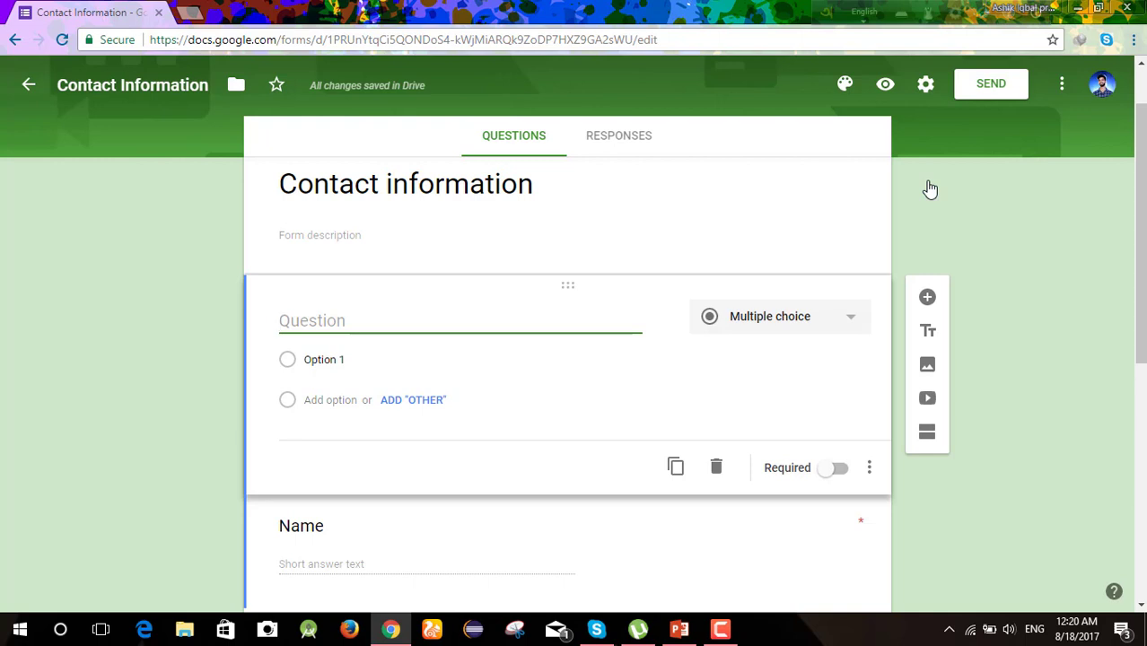
pyautogui.write('permanent address')
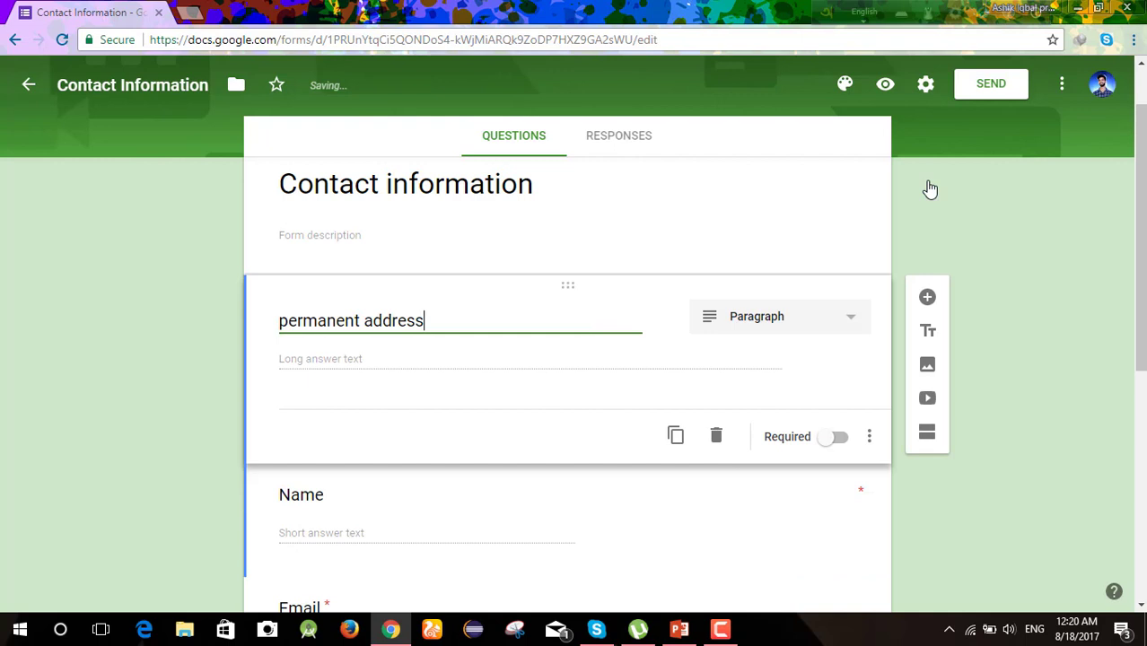
pyautogui.click(850, 323)
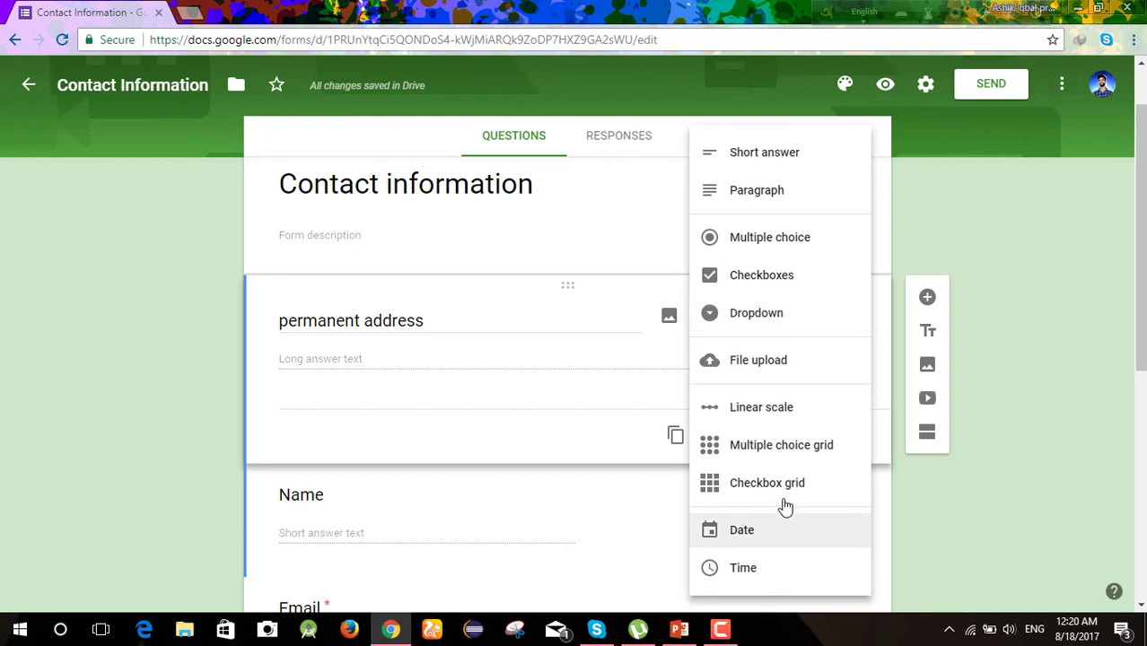
pyautogui.click(788, 155)
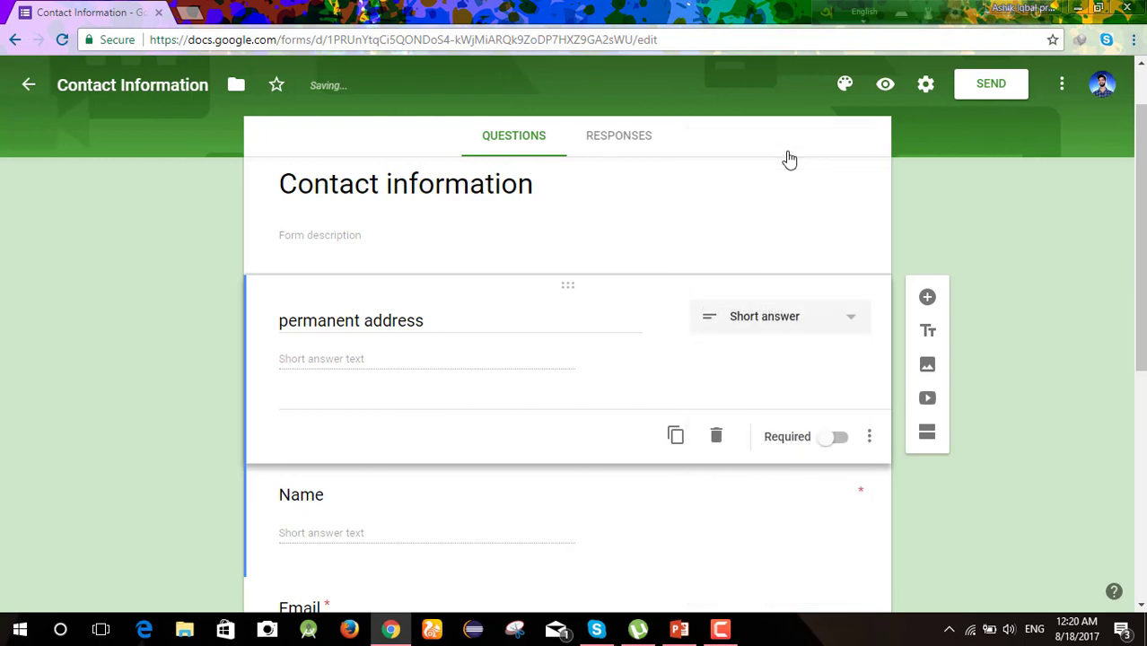
pyautogui.moveTo(525, 325)
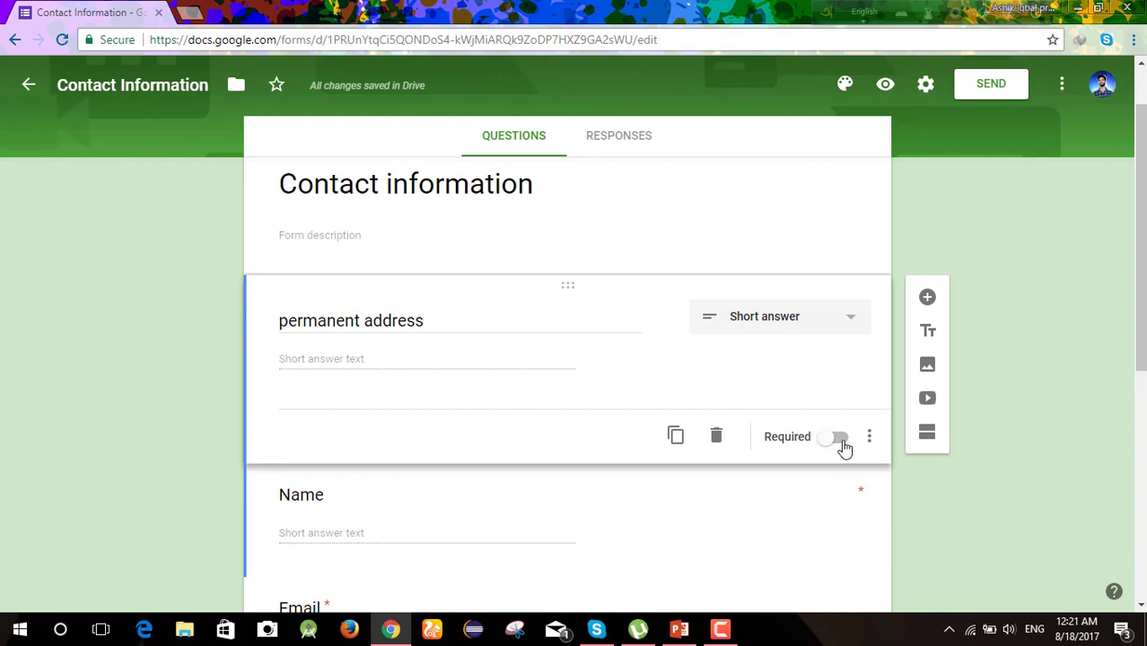
pyautogui.click(842, 443)
pyautogui.doubleClick(619, 482)
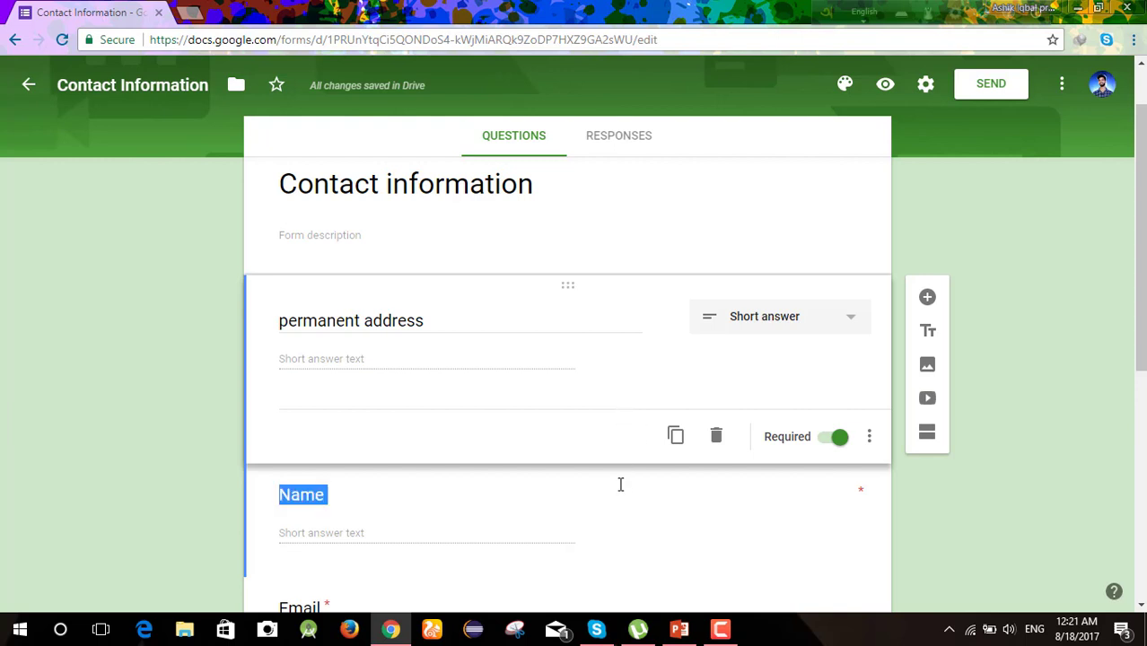
# Move the permanent address question directly below the Address question
pyautogui.moveTo(568, 281); pyautogui.dragTo(512, 482)
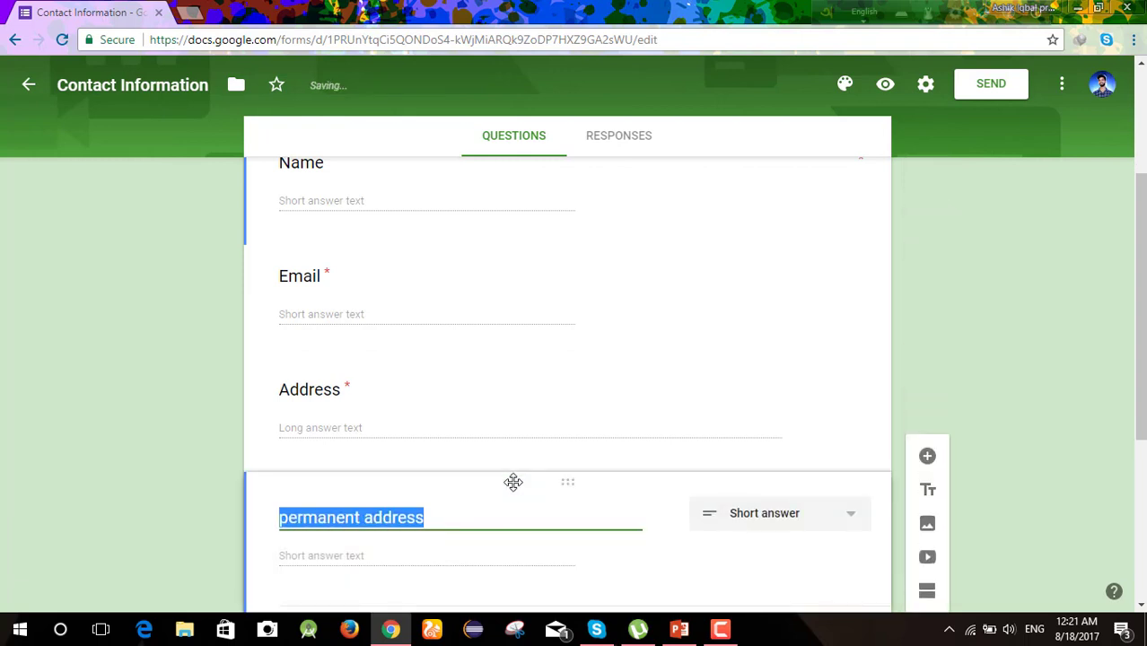
pyautogui.click(757, 338)
pyautogui.scroll(-3, 1143, 612)
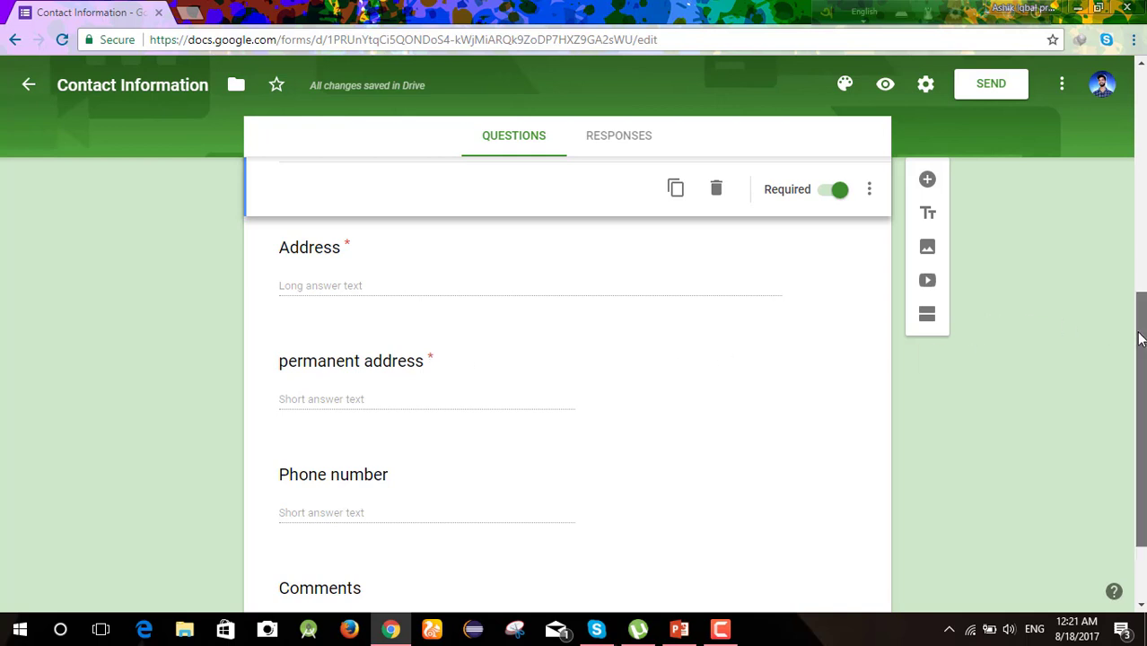
pyautogui.scroll(3, 1139, 338)
pyautogui.scroll(2, 1140, 339)
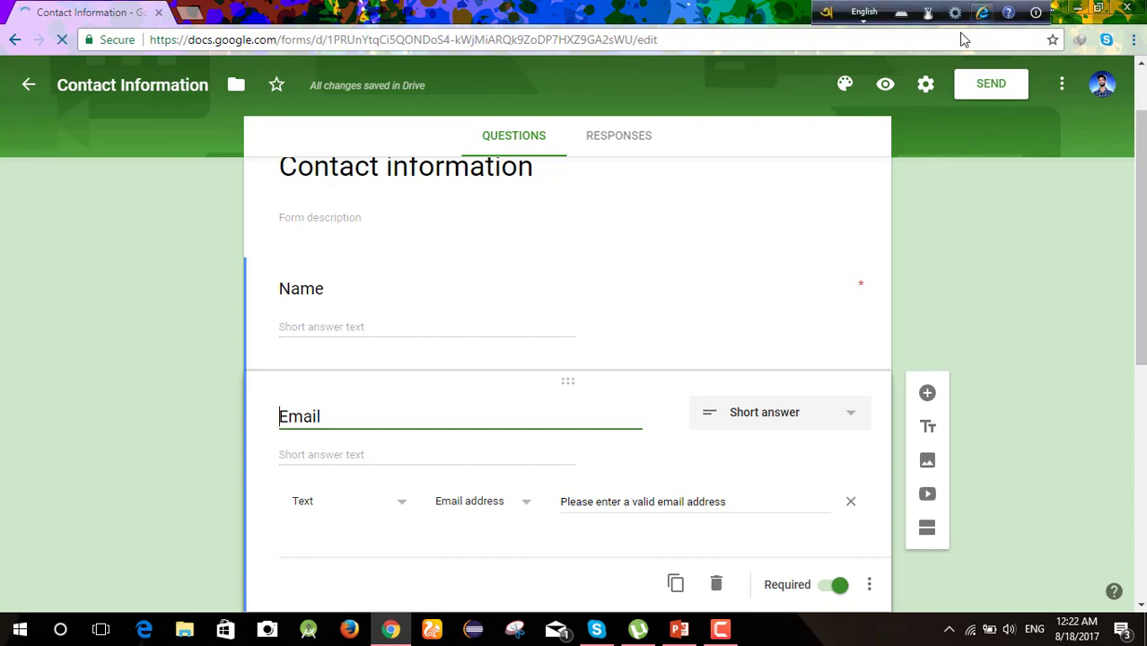
# Generate a shortened sharing link for the form and copy it
pyautogui.click(973, 83)
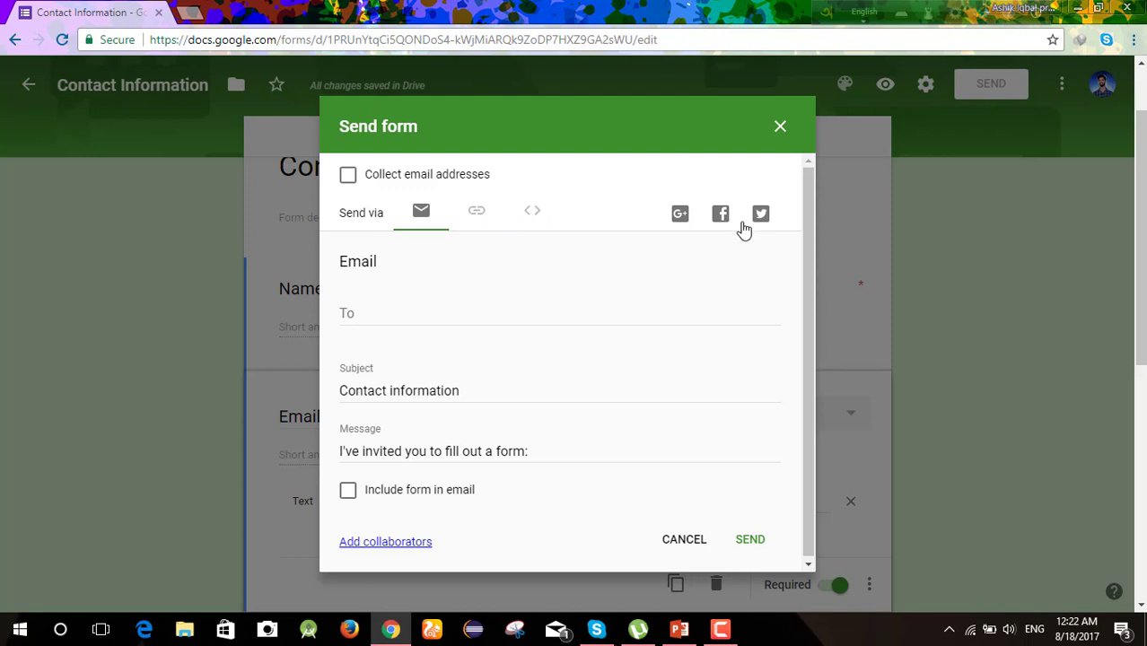
pyautogui.click(480, 212)
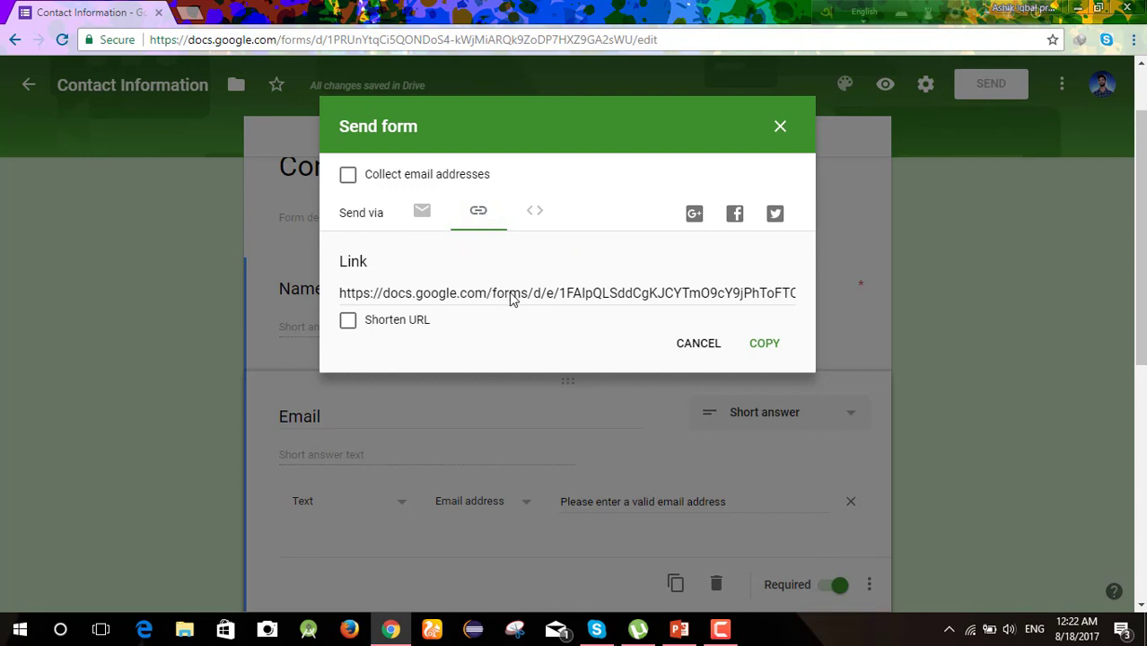
pyautogui.click(384, 325)
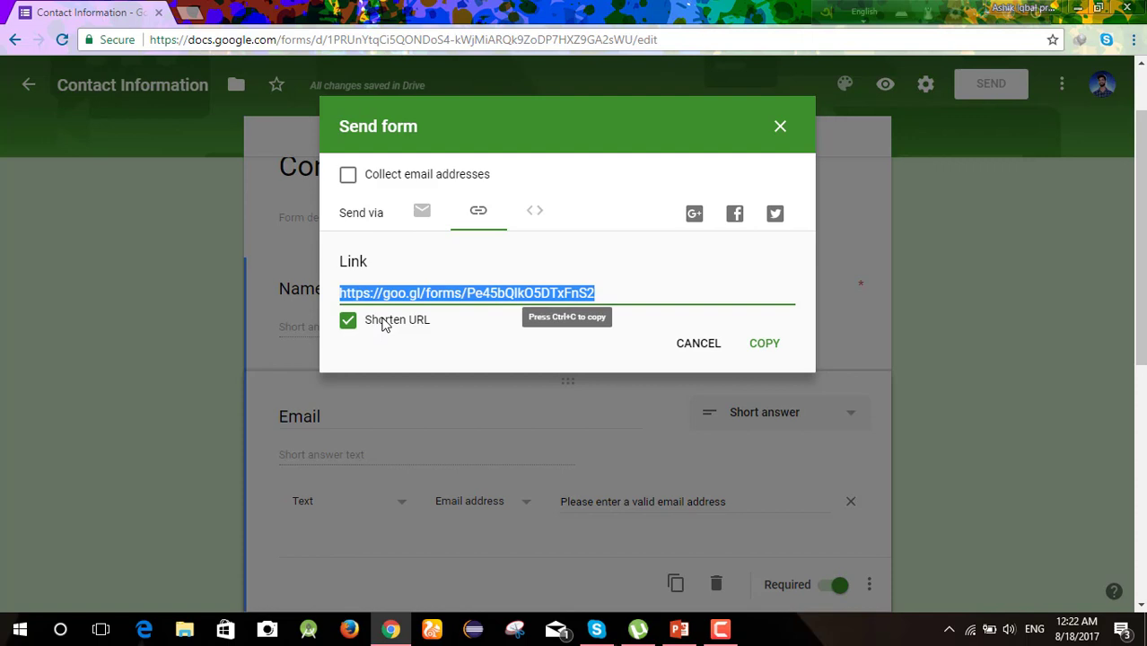
pyautogui.click(760, 353)
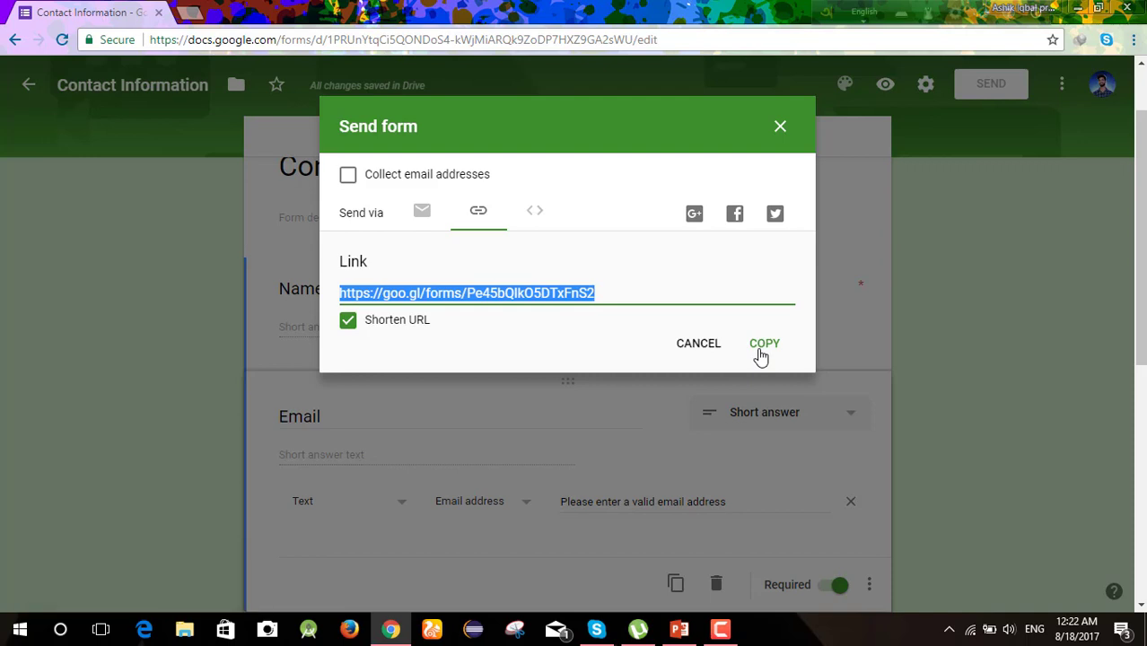
# Open the copied form link in a new browser tab
pyautogui.click(199, 18)
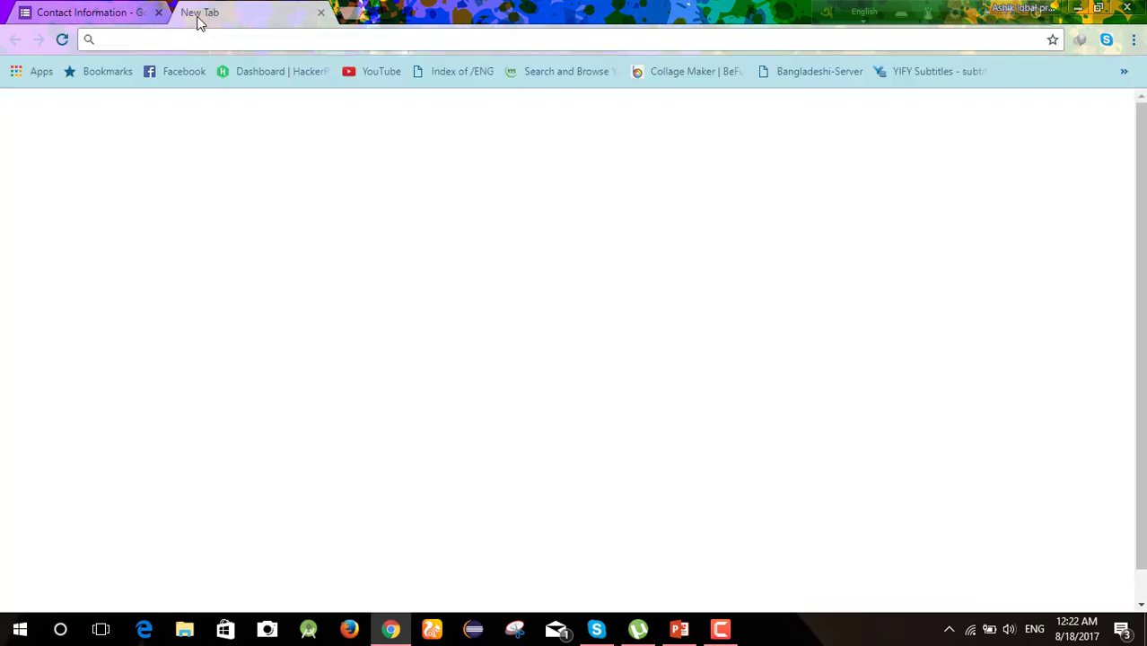
pyautogui.hotkey('ctrl', 'v')
pyautogui.press('Return')
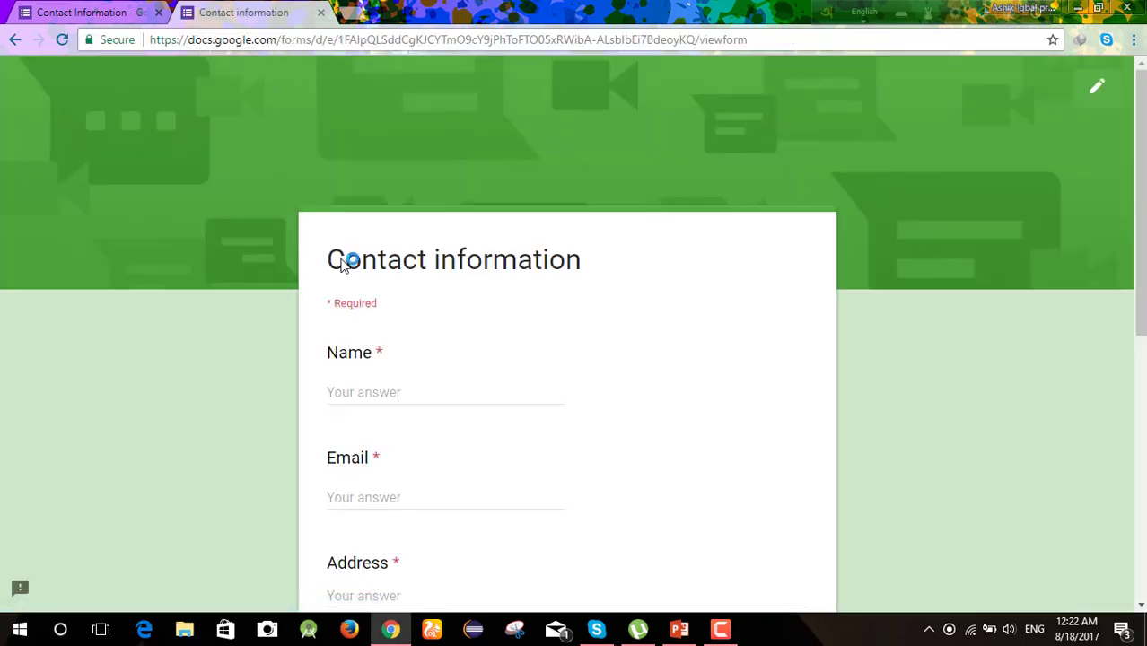
# Fill in the respondent's name, email and address in the live form
pyautogui.click(397, 395)
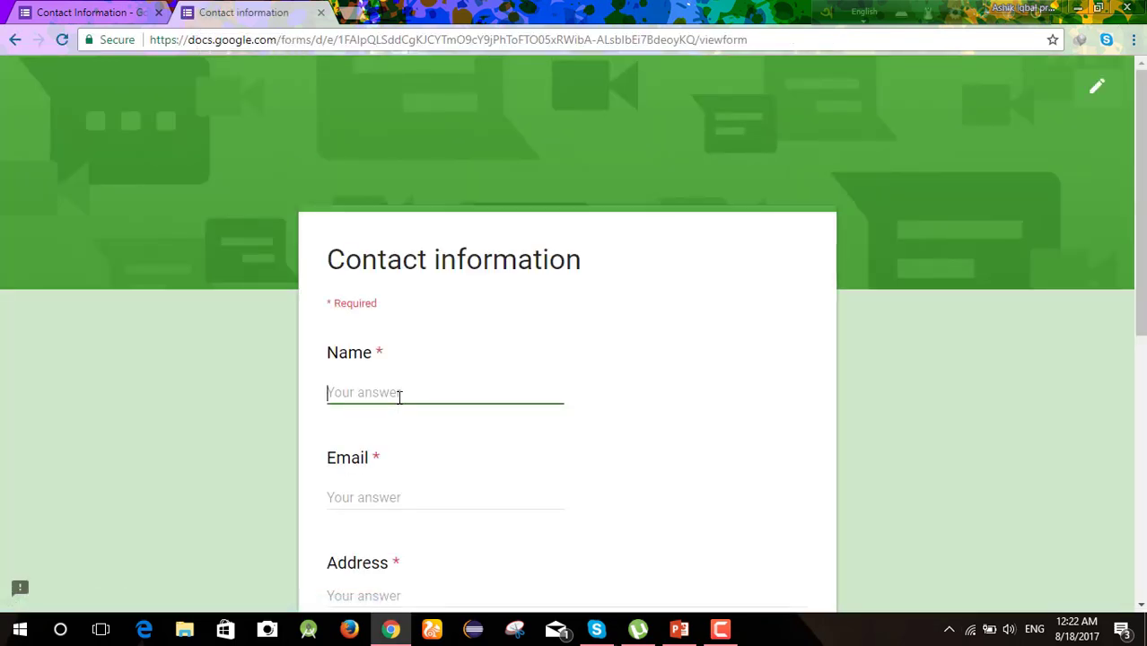
pyautogui.write('prince')
pyautogui.click(379, 496)
pyautogui.hotkey('ctrl', 'v')
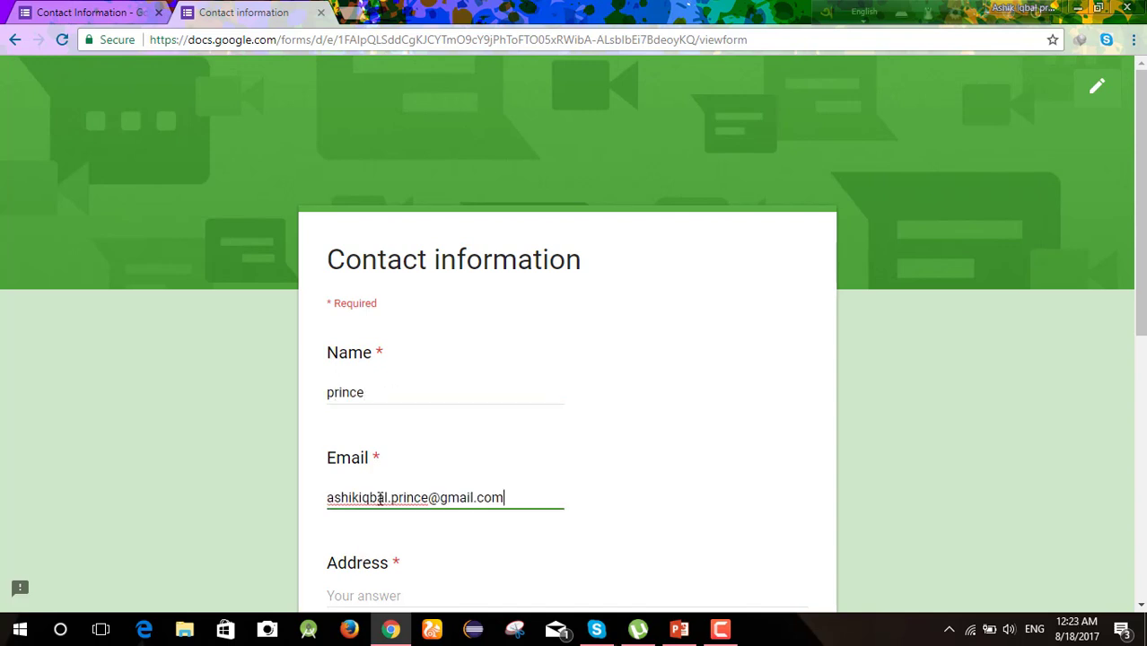
pyautogui.press('Tab')
pyautogui.write('gf')
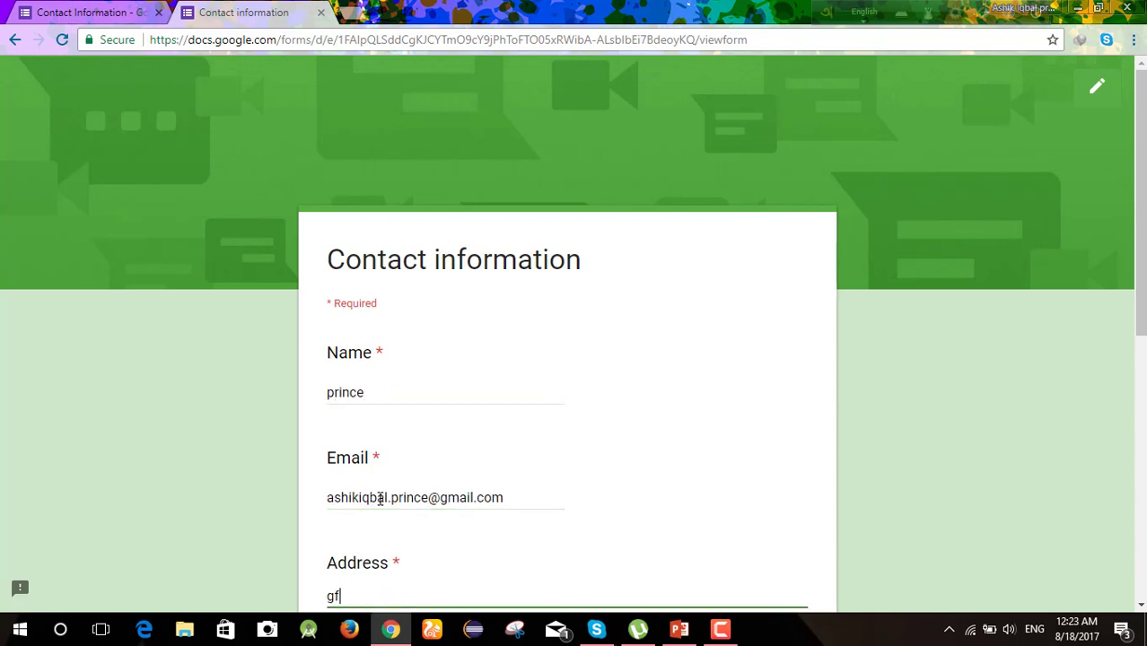
pyautogui.write('gfgjj')
pyautogui.press('Tab')
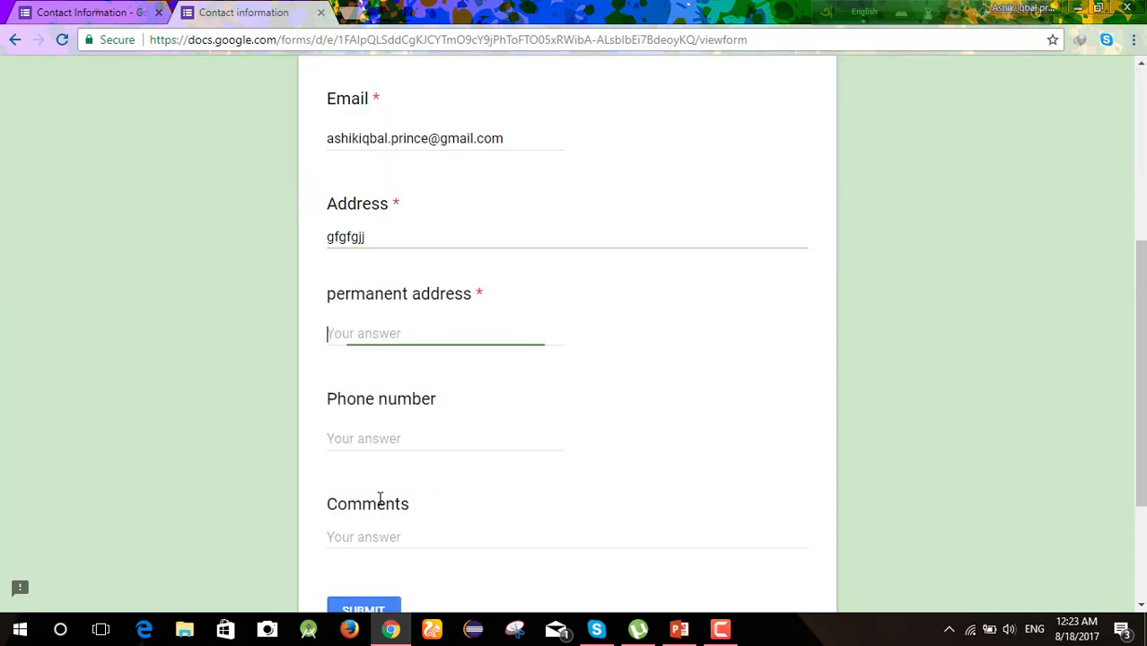
# Fill in the respondent's permanent address and phone number
pyautogui.write('ii')
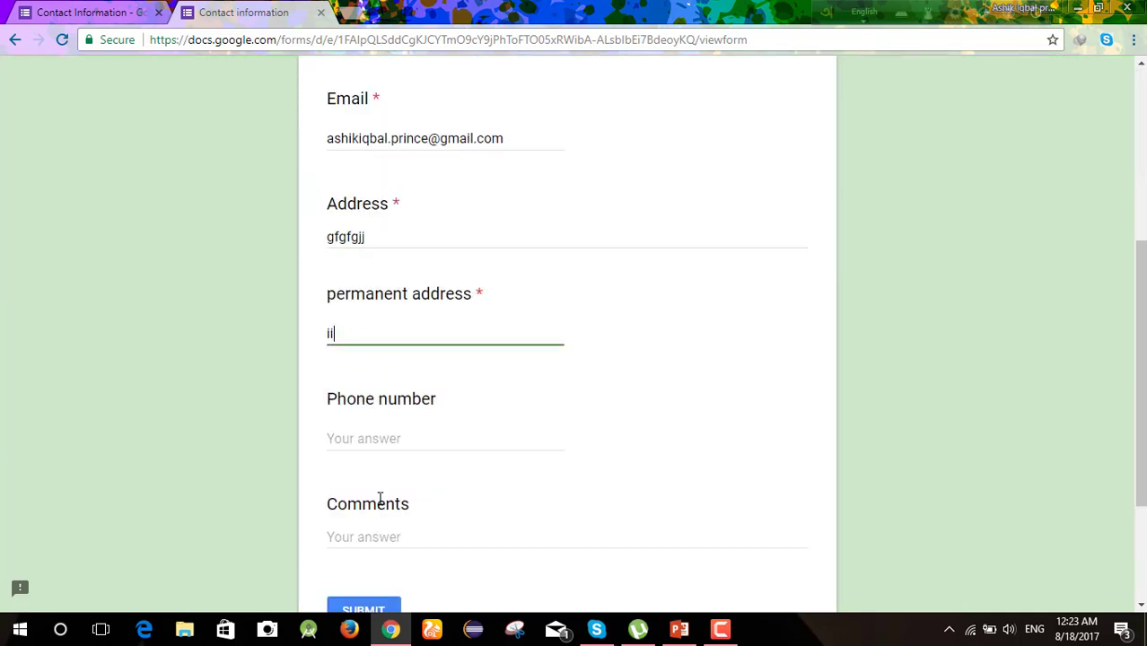
pyautogui.write('uyhbhg')
pyautogui.press('Tab')
pyautogui.write('01')
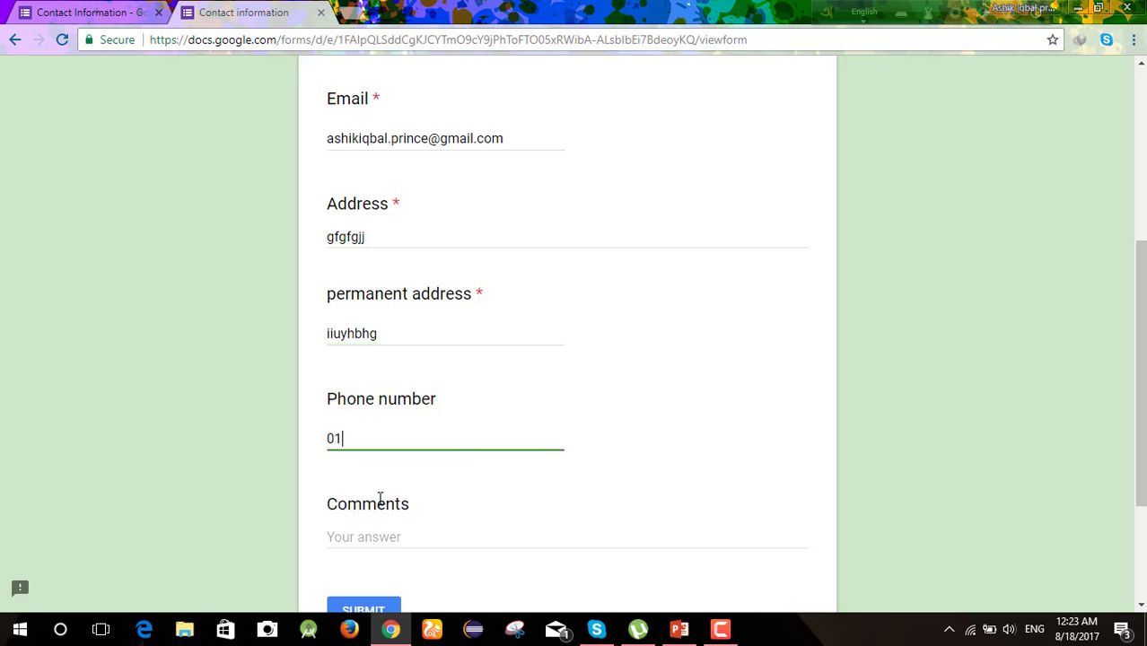
pyautogui.write('76576565768768')
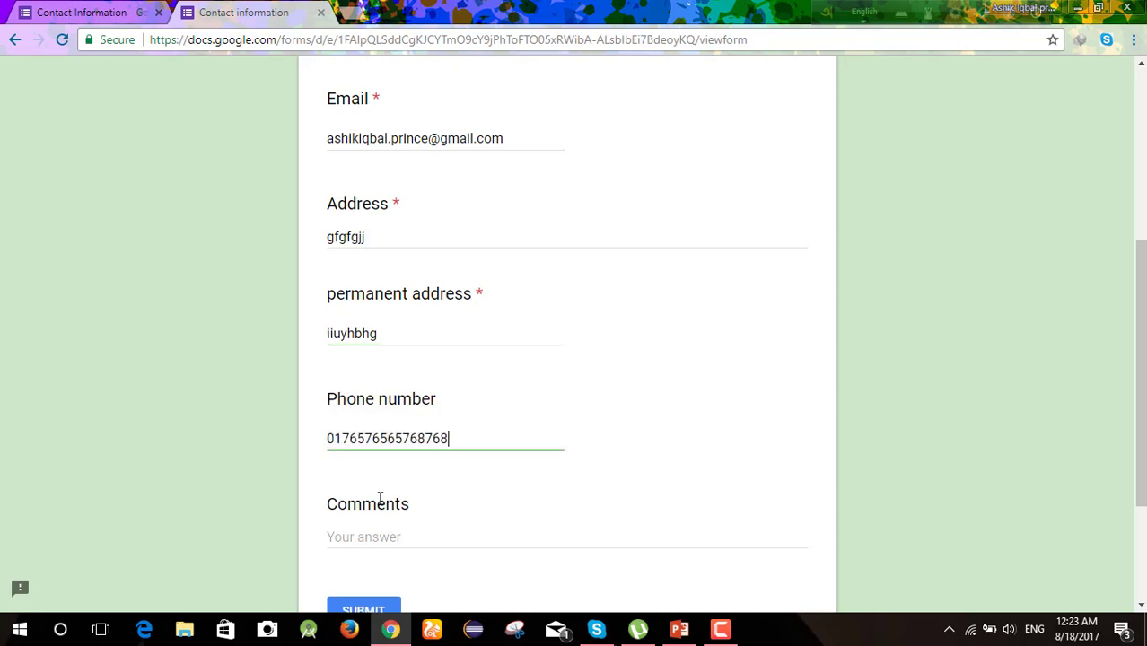
pyautogui.write('656')
pyautogui.press('Tab')
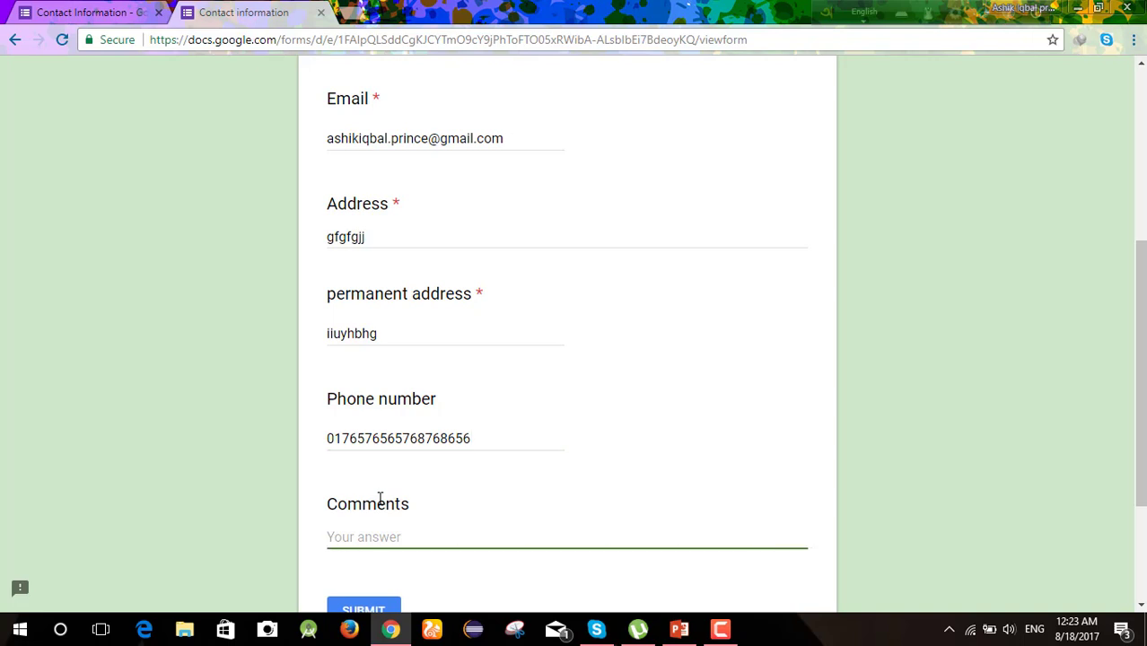
# Enter "kuihkjhk" as the comment and submit the response
pyautogui.write('kuihkj')
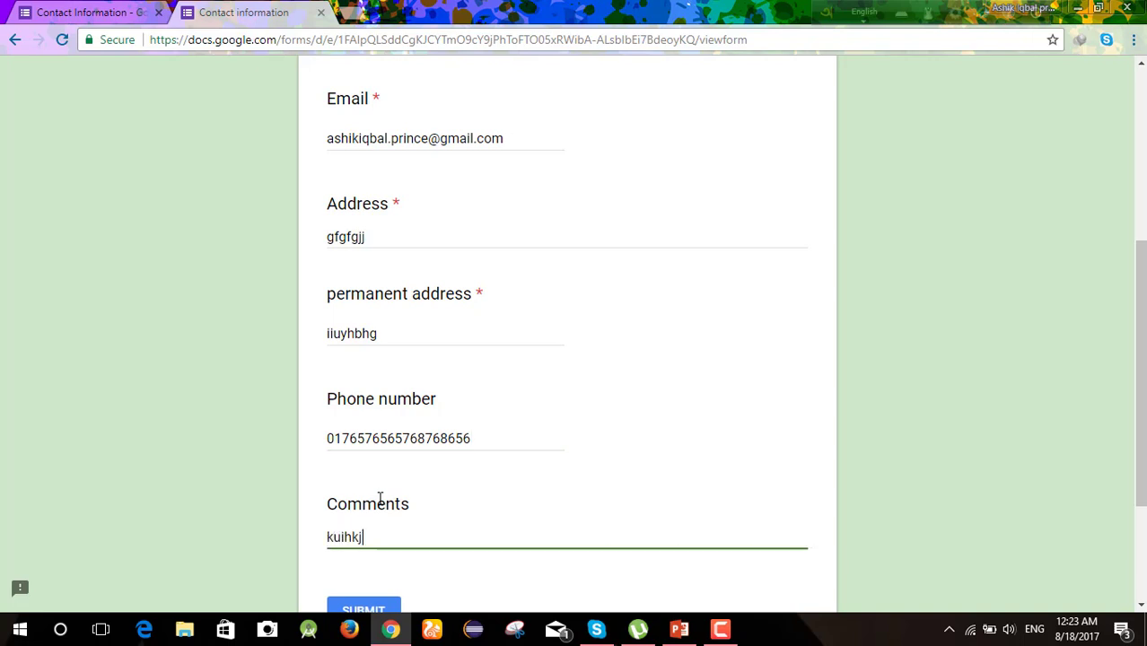
pyautogui.write('hk')
pyautogui.click(357, 603)
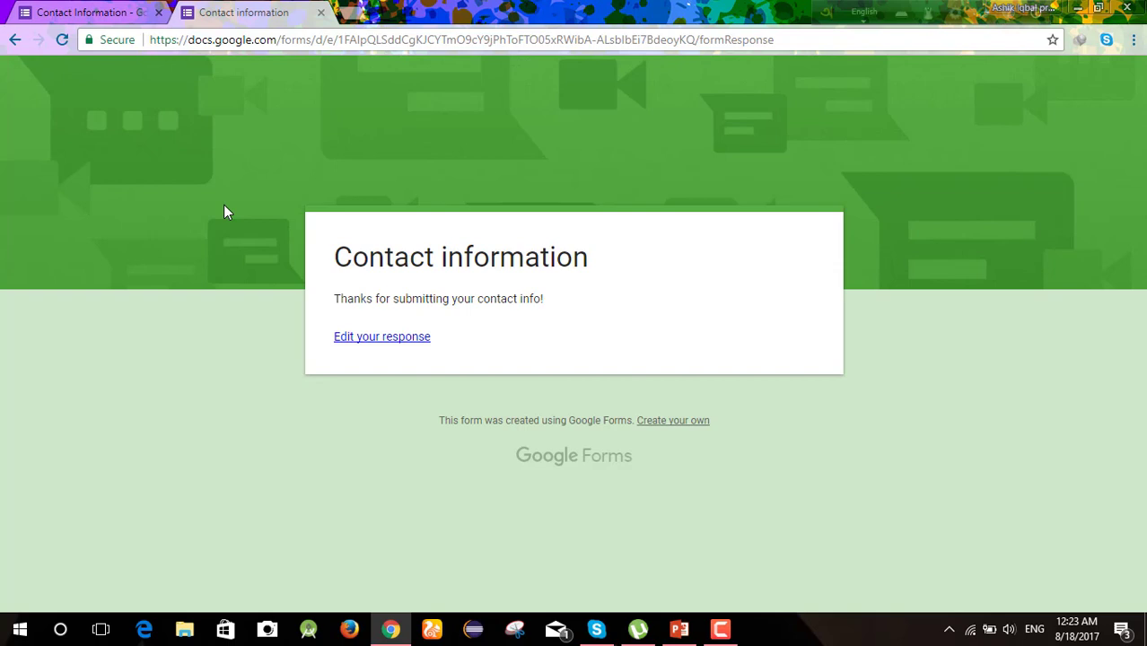
# Return to the form editor, review the submitted responses and send them to a newly created spreadsheet
pyautogui.click(94, 12)
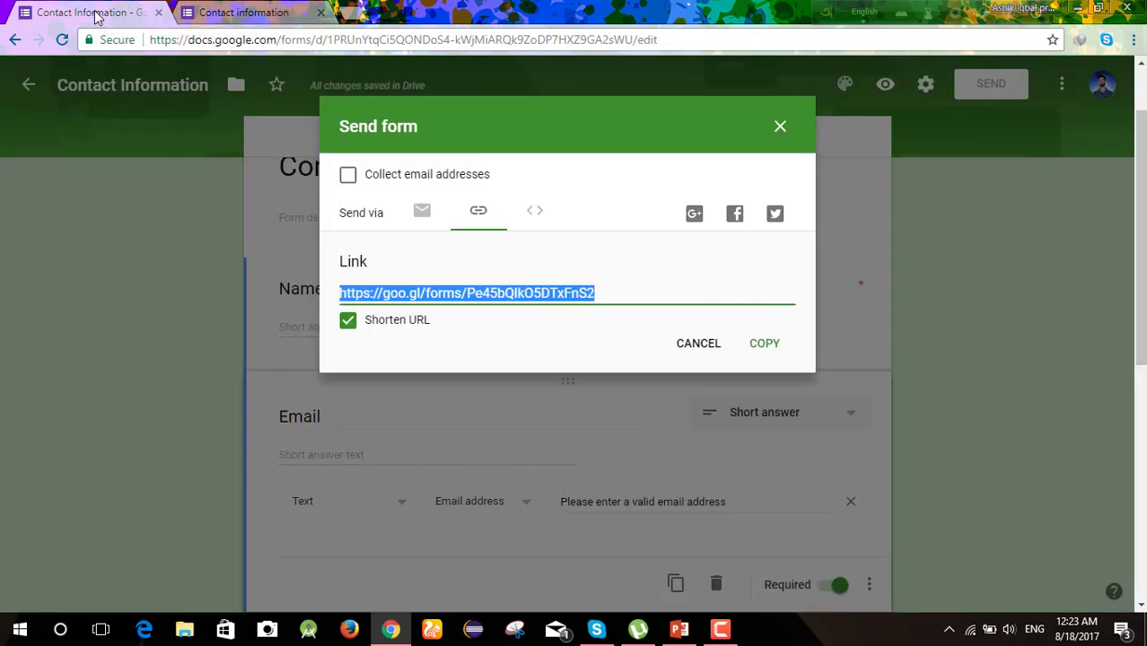
pyautogui.click(780, 128)
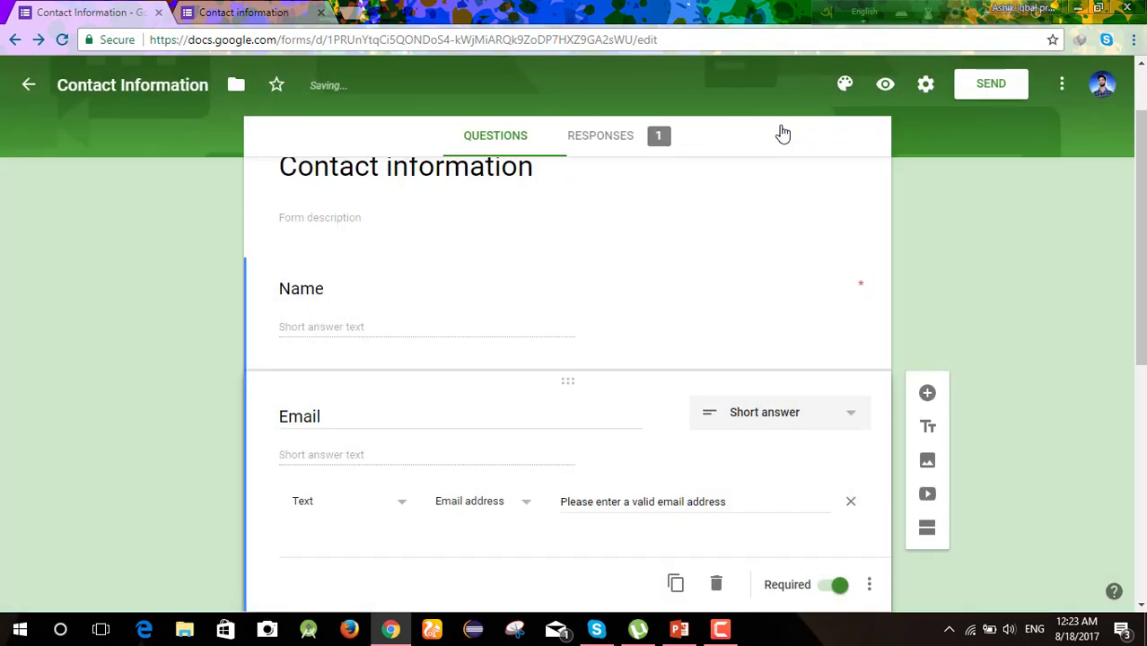
pyautogui.click(617, 144)
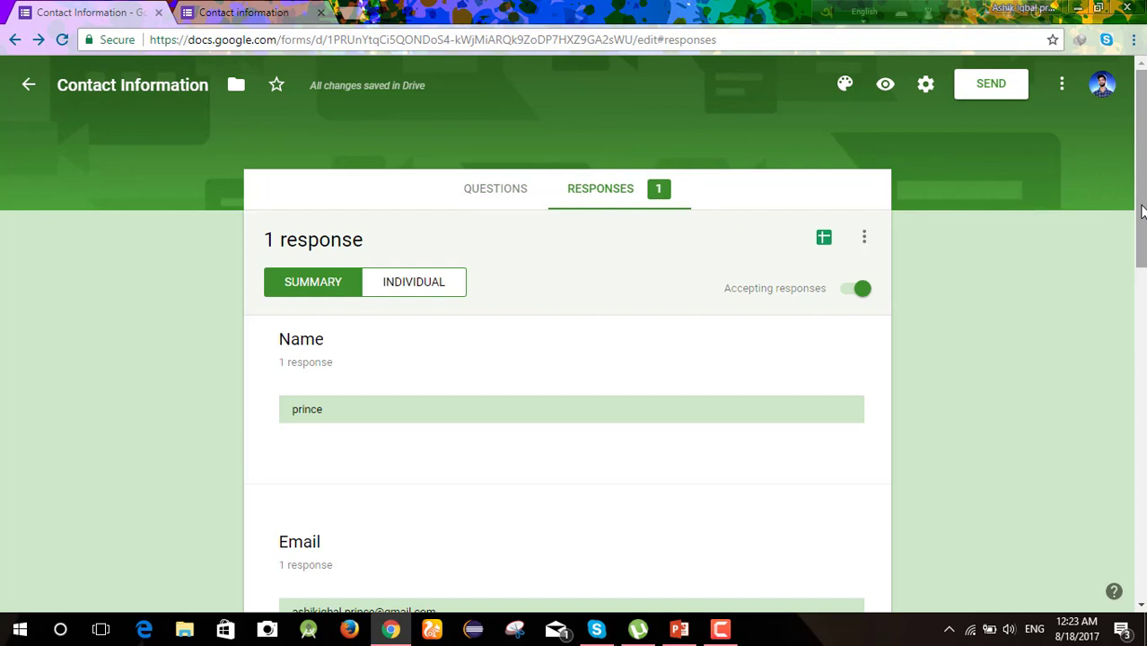
pyautogui.moveTo(1141, 210); pyautogui.dragTo(1142, 327)
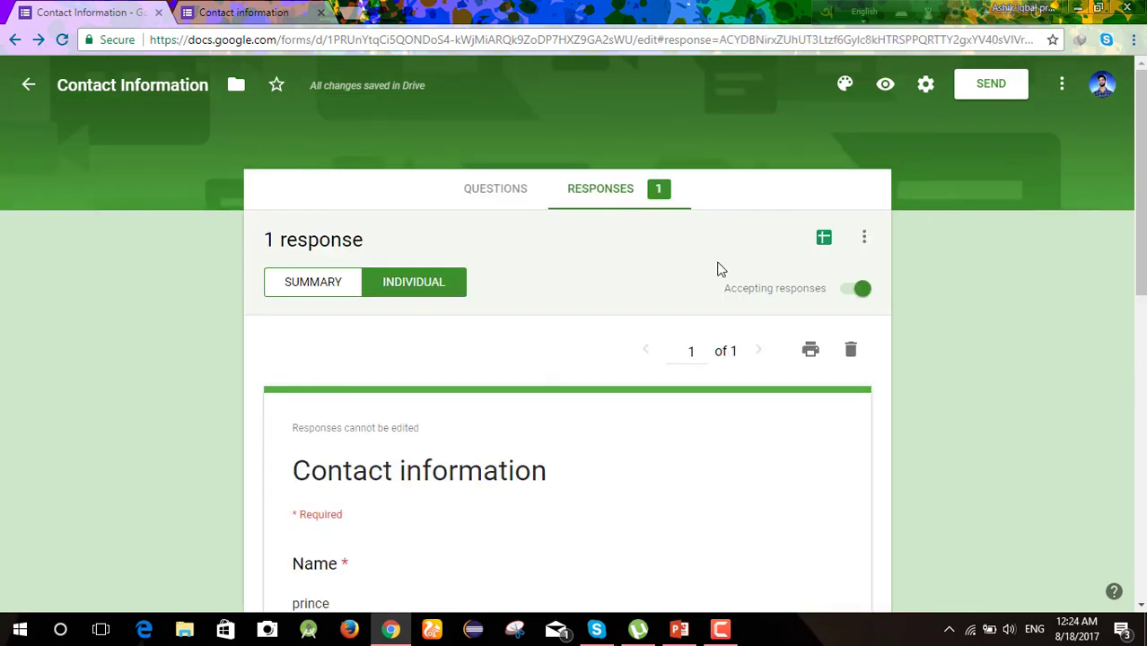
pyautogui.click(824, 239)
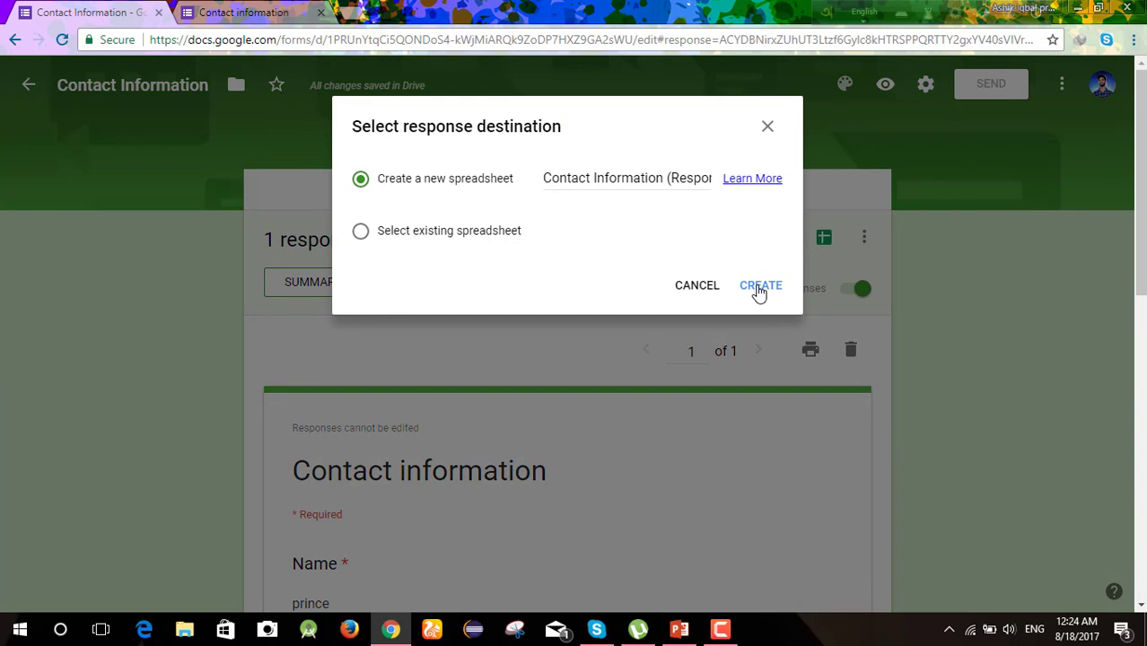
pyautogui.click(758, 289)
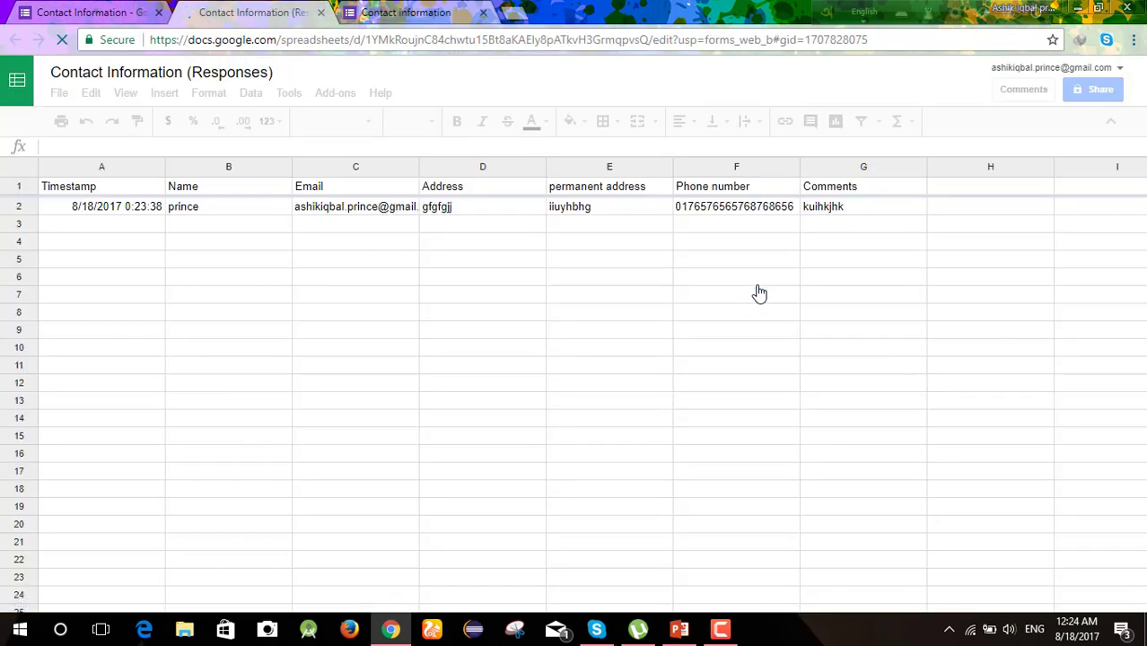